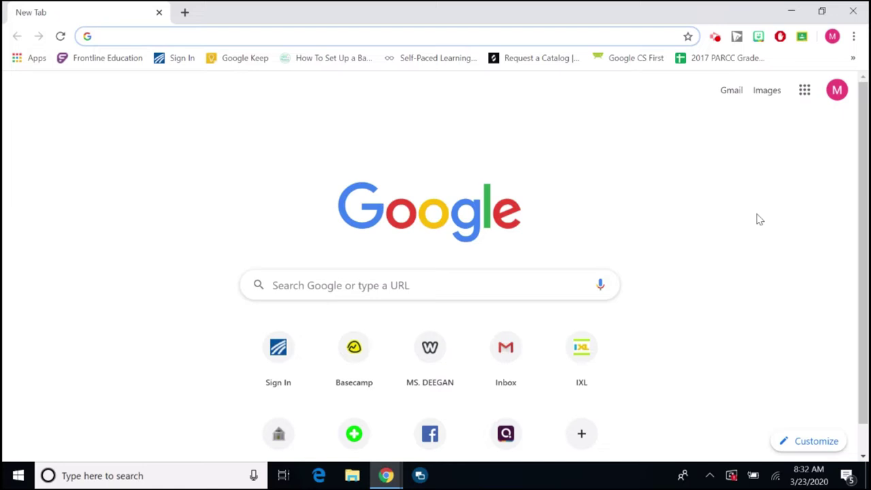
Go to gimkit.com in Google Chrome
text(gimkit)
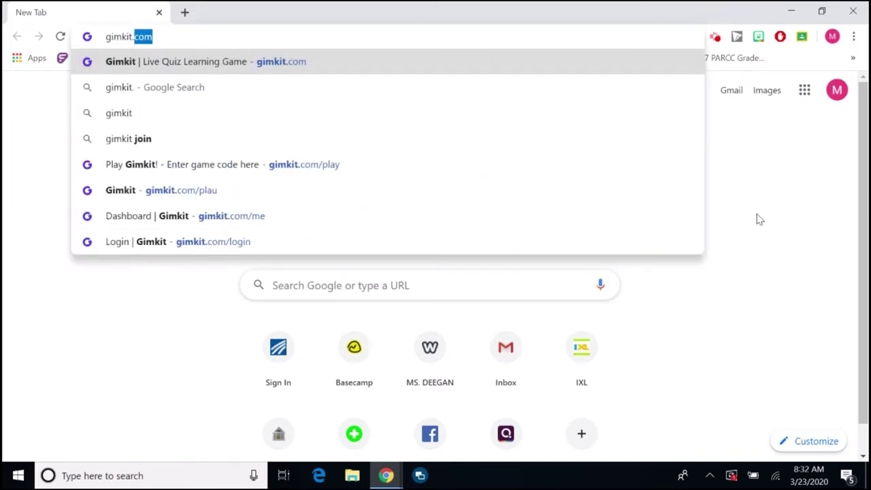
text(.com)
key(Return)
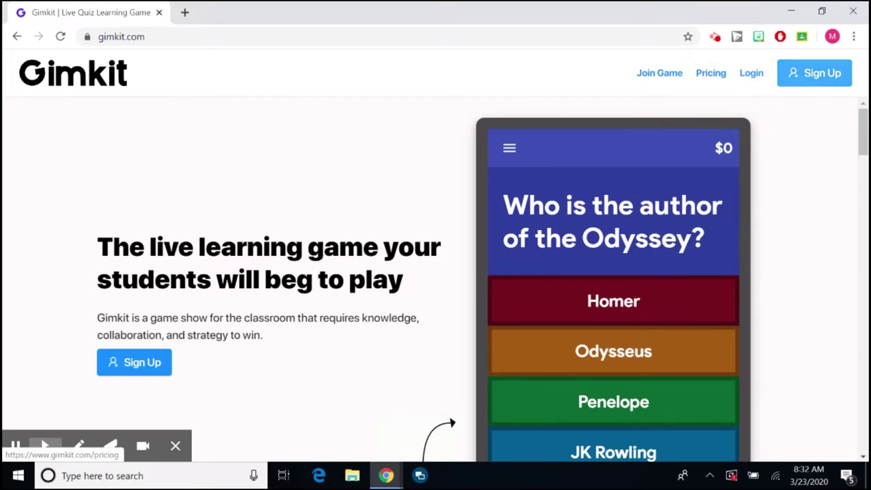
Review the Basic, Pro ($4.99) and Pro Pass ($9.99) plans on the Sign Up pricing page
click(811, 76)
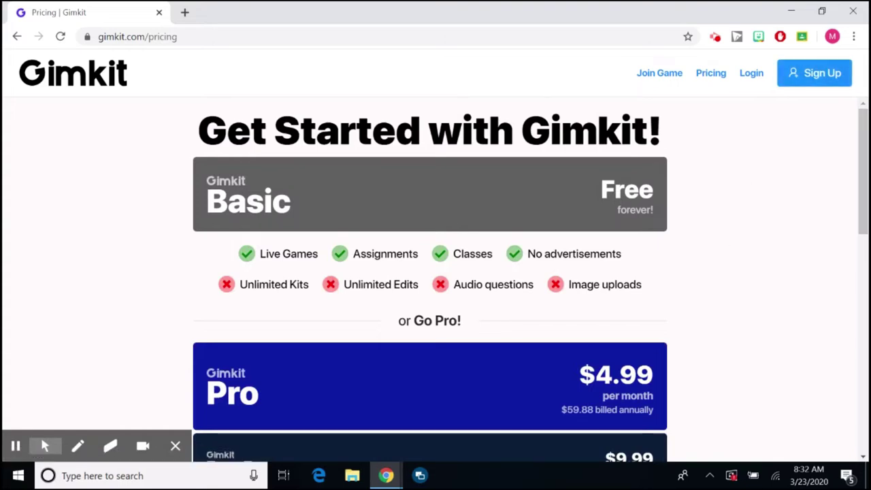
scroll(40, 435, down, 1)
scroll(429, 280, up, 1)
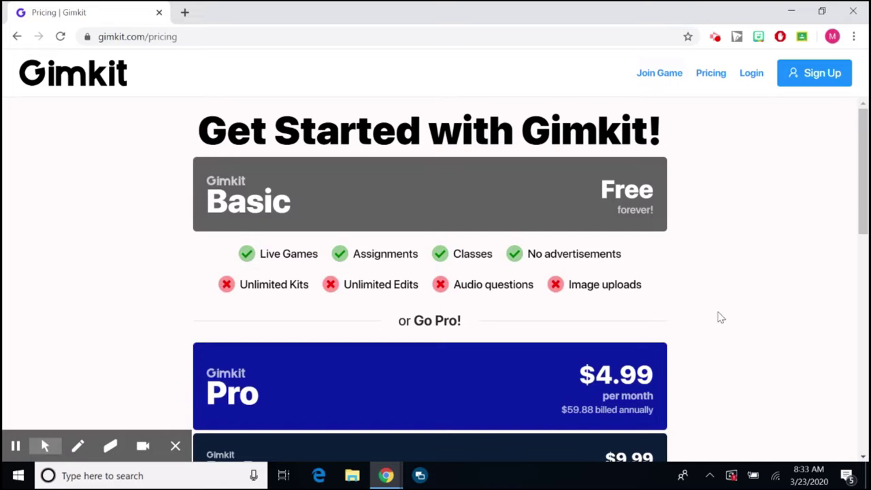
scroll(720, 317, down, 1)
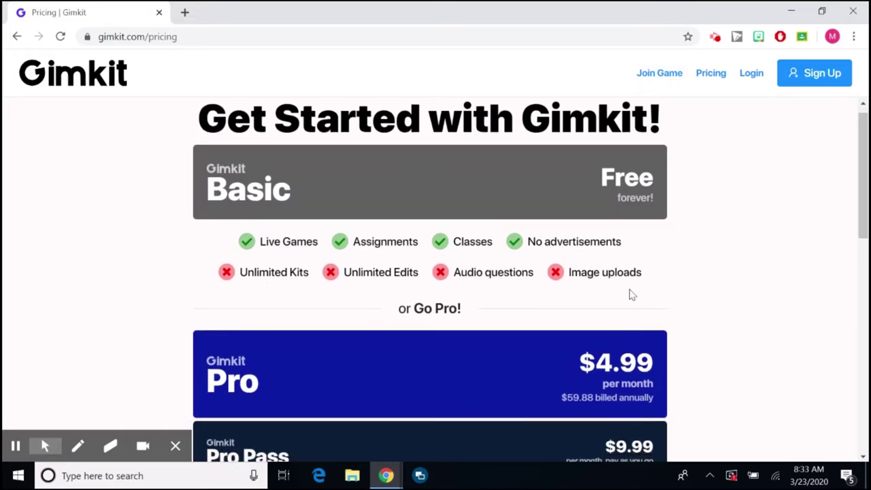
scroll(691, 277, up, 1)
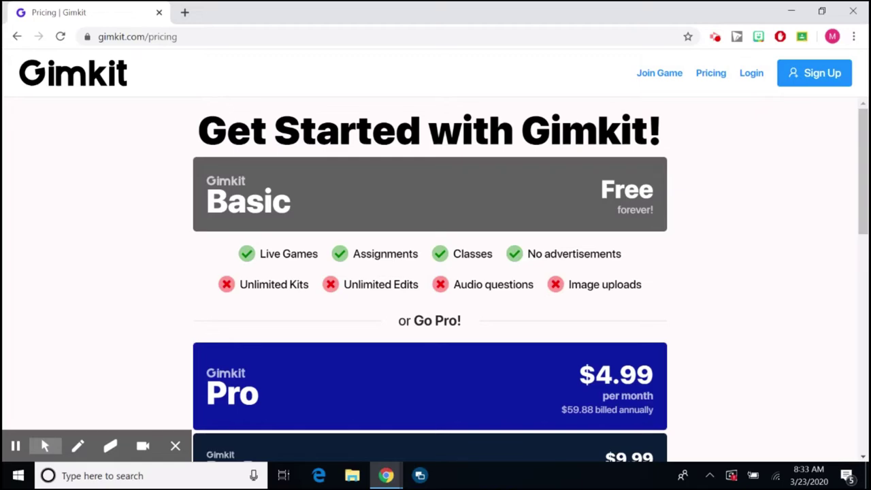
scroll(568, 235, down, 3)
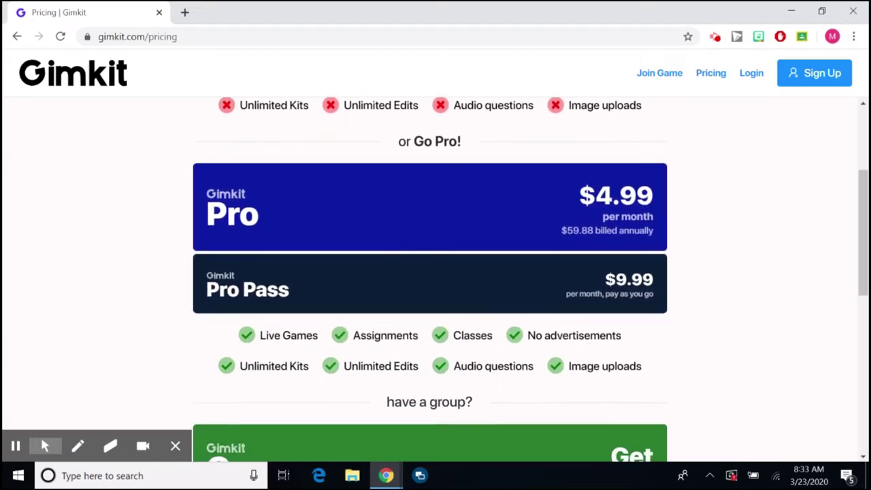
scroll(708, 375, up, 3)
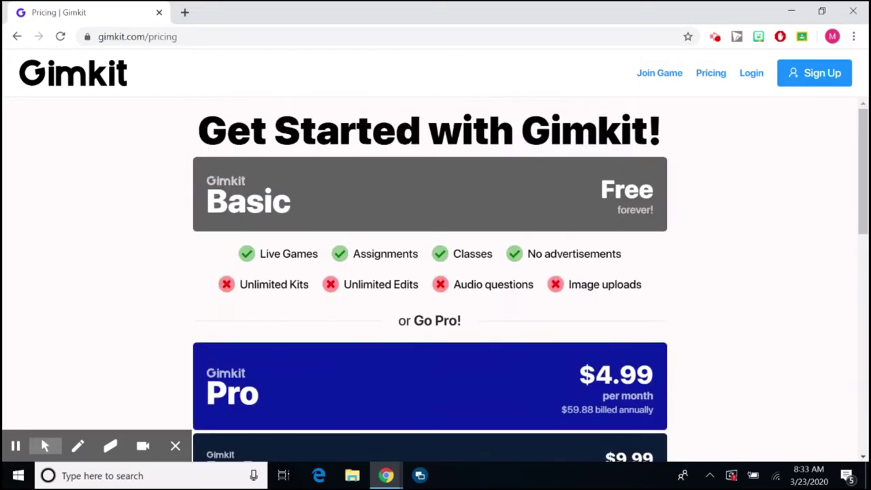
Choose the free Basic plan and sign up using a Google account
click(417, 209)
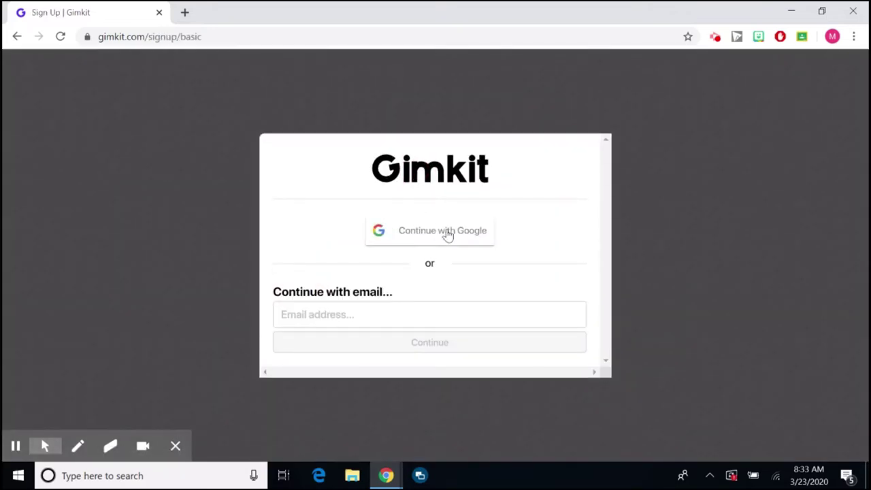
click(422, 312)
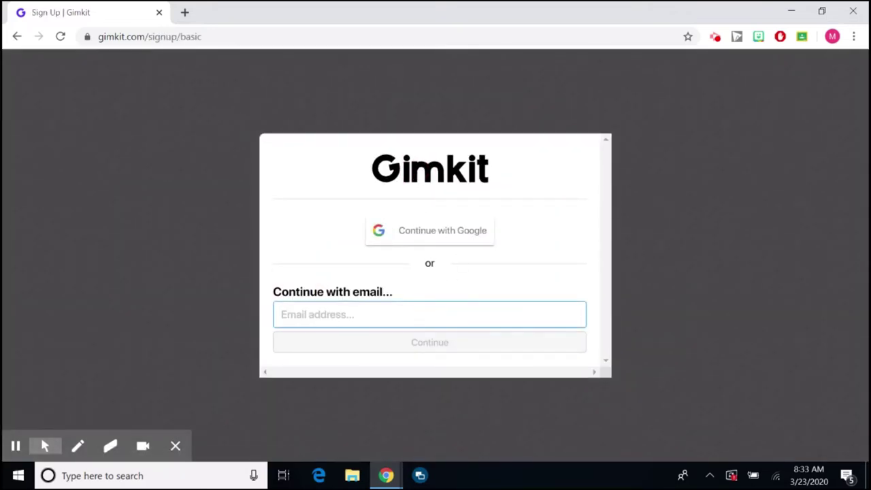
click(395, 280)
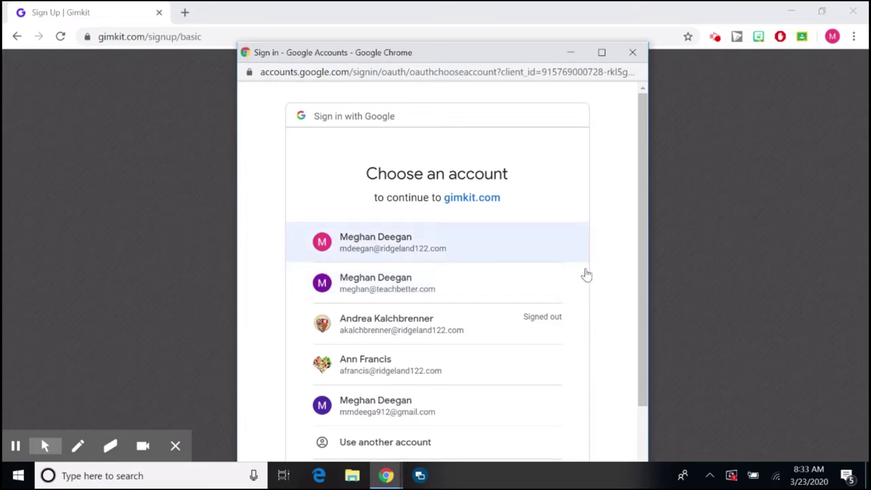
scroll(600, 283, down, 3)
scroll(420, 336, up, 3)
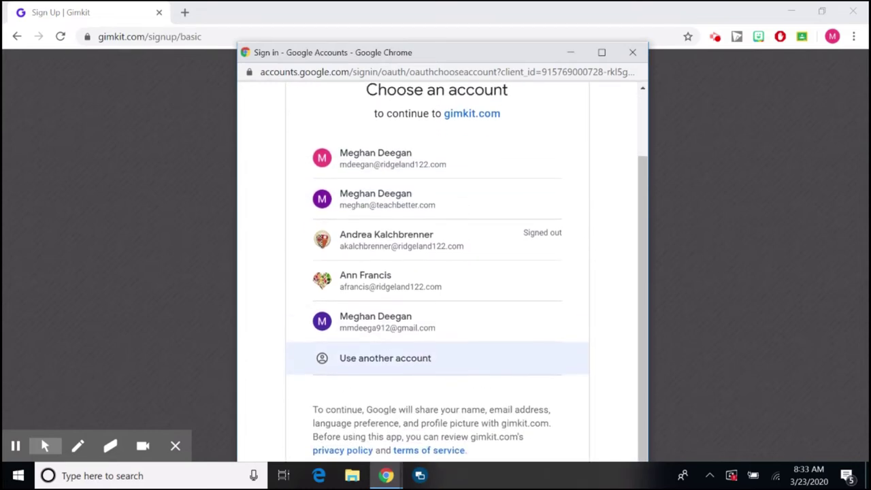
click(411, 270)
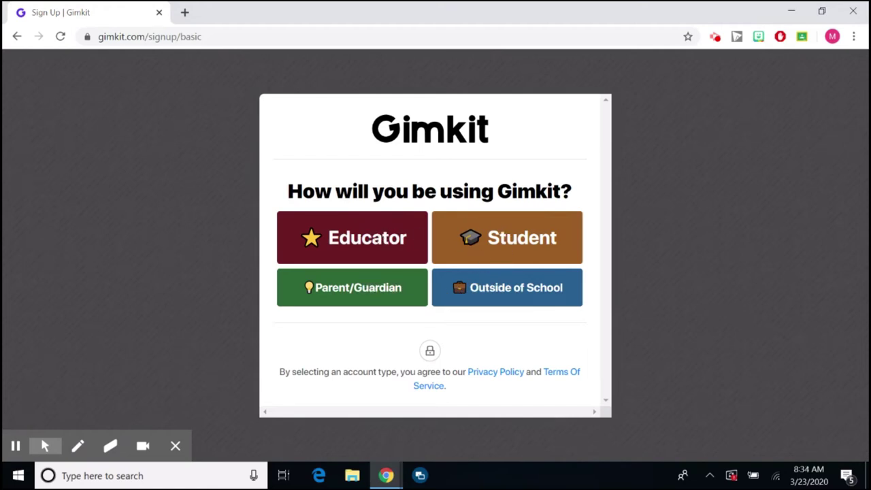
Register as an educator at Simmons Middle School, United States, found via its ZIP code
click(352, 237)
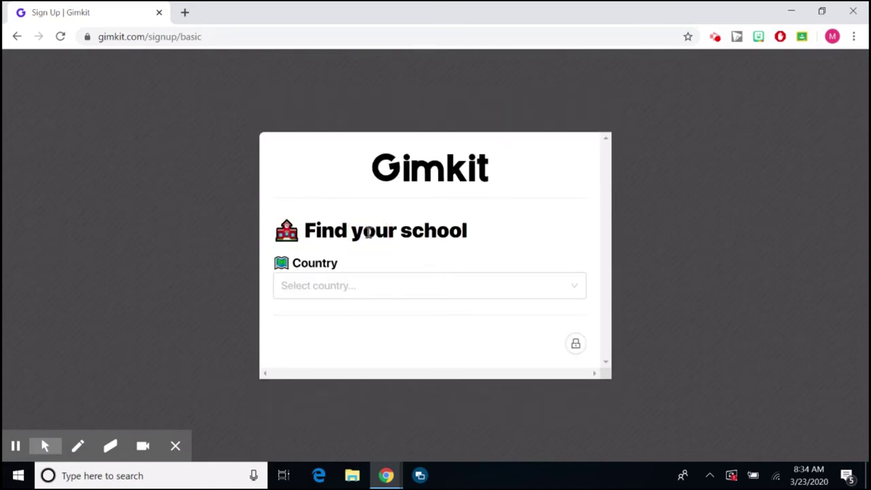
click(340, 286)
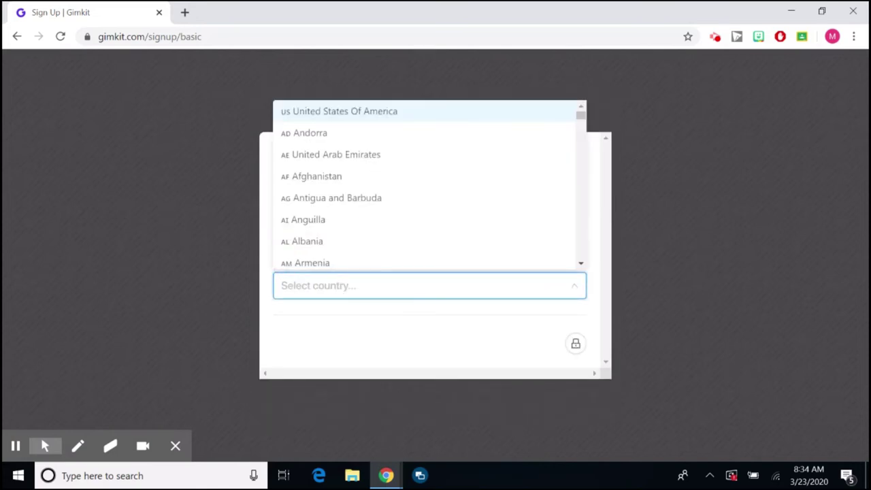
click(361, 116)
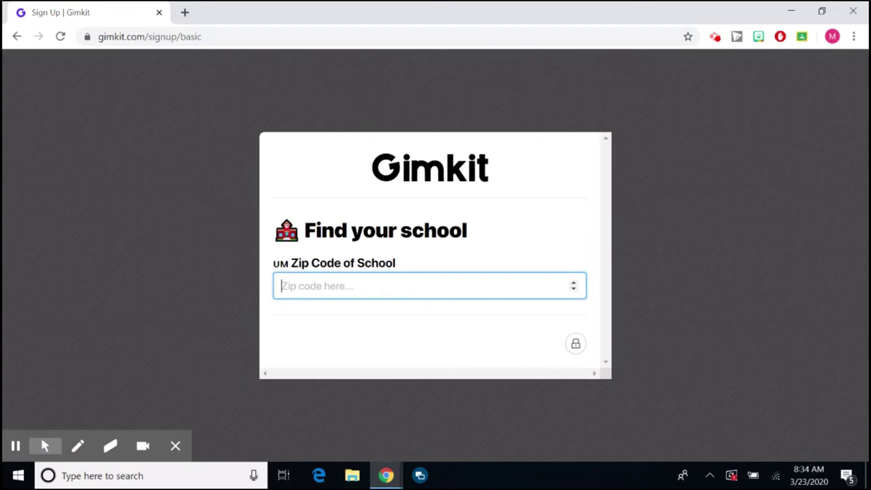
text(6045)
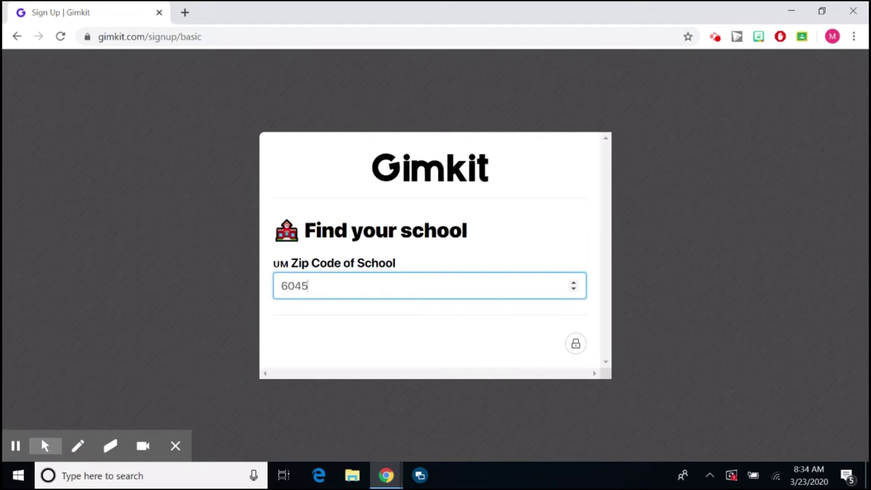
text(3)
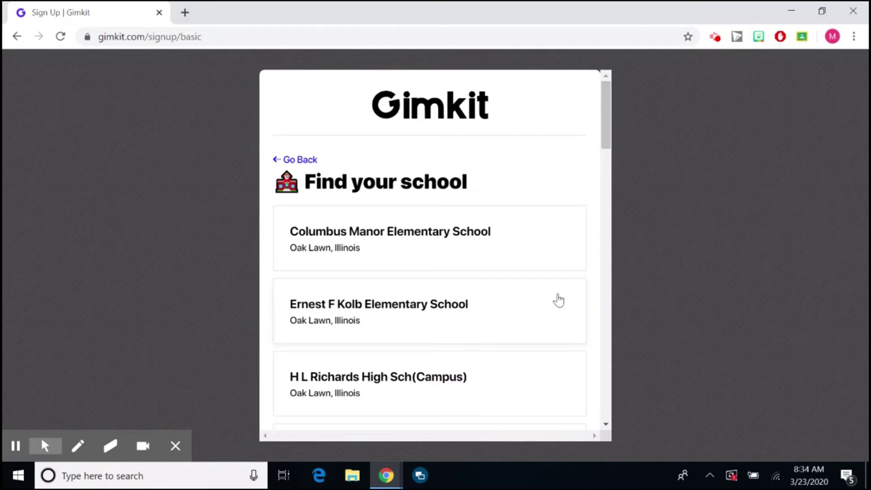
scroll(557, 300, down, 2)
scroll(558, 301, down, 2)
scroll(442, 246, down, 2)
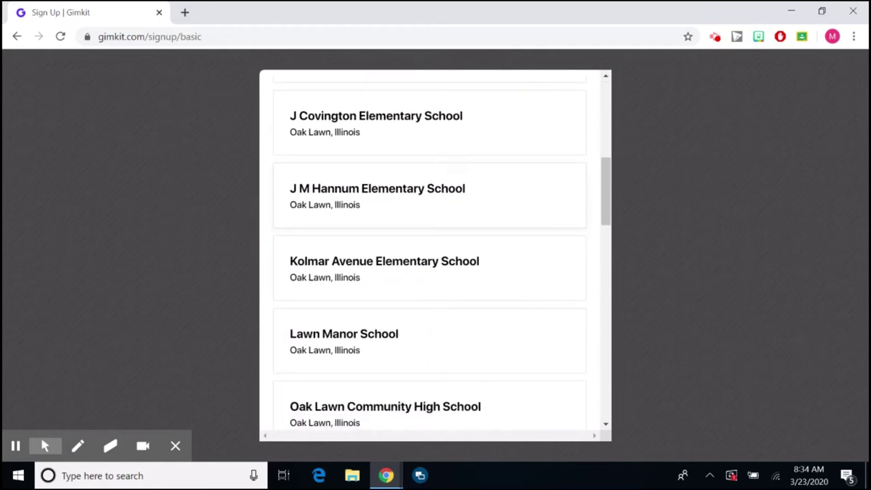
scroll(442, 245, down, 2)
scroll(443, 245, down, 2)
scroll(443, 245, down, 2)
scroll(370, 268, down, 1)
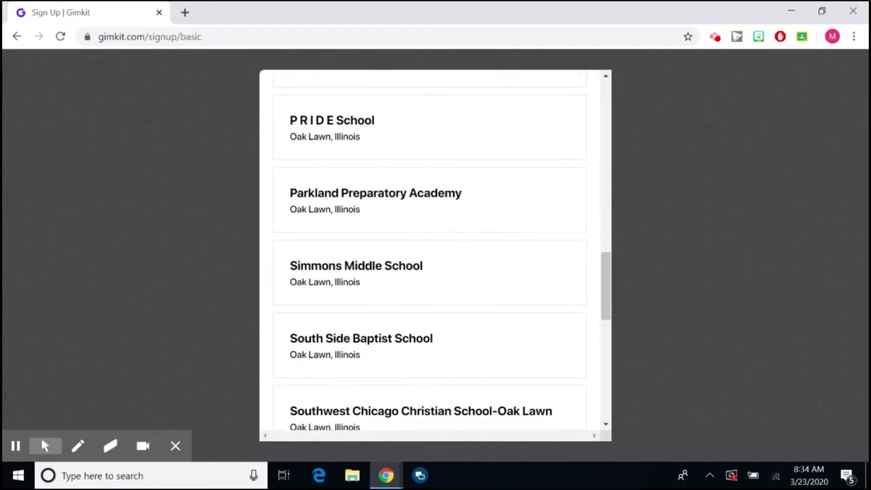
click(370, 268)
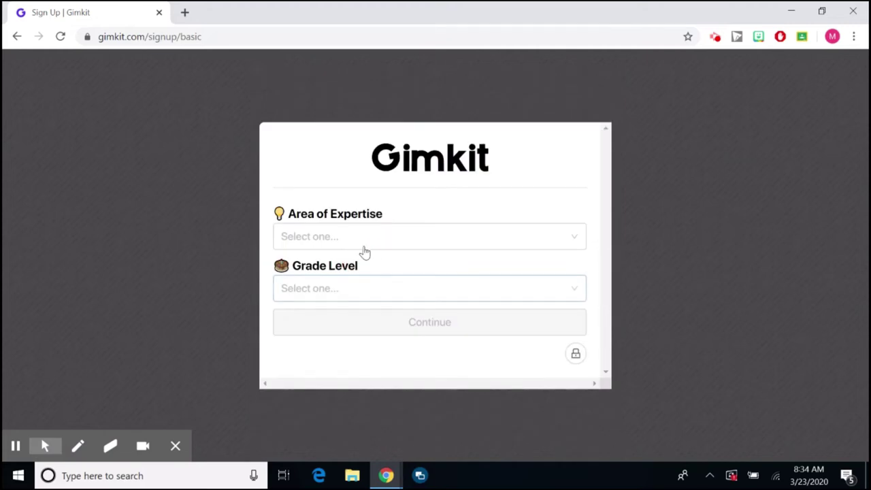
Set area of expertise to Math and grade level to Middle School, then create the account
click(359, 247)
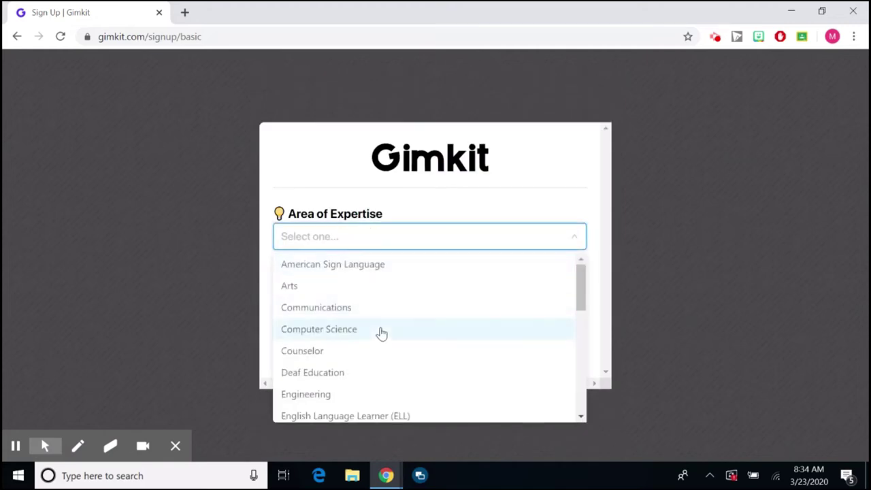
scroll(379, 333, down, 3)
scroll(341, 329, down, 1)
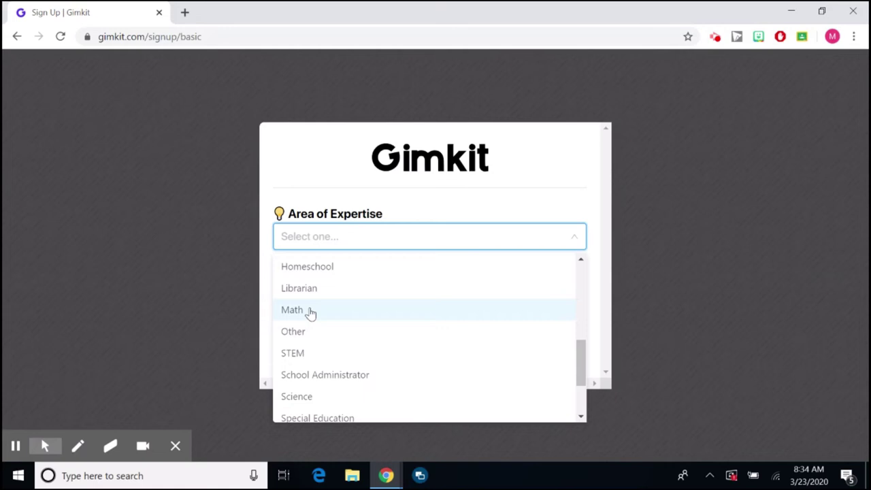
click(309, 311)
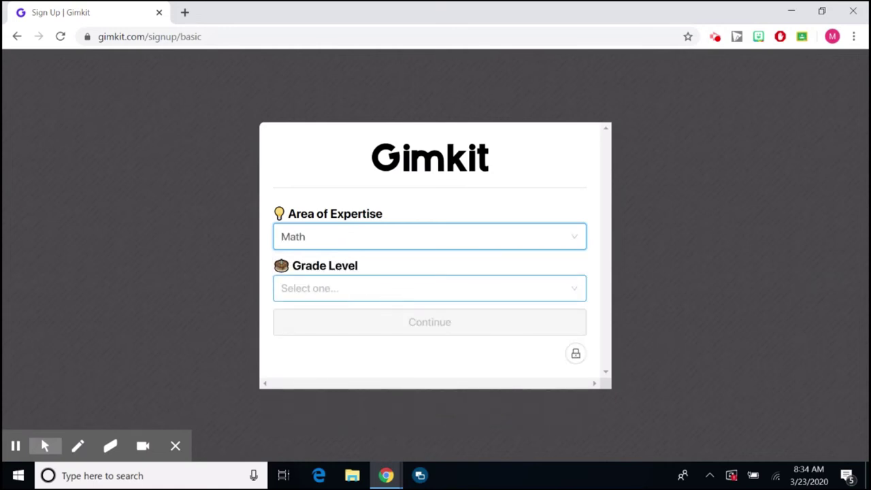
click(400, 298)
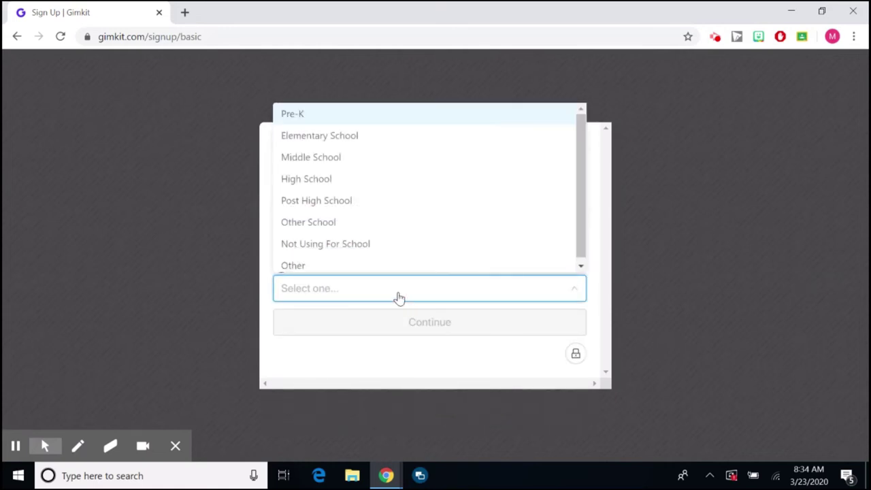
click(337, 158)
click(409, 324)
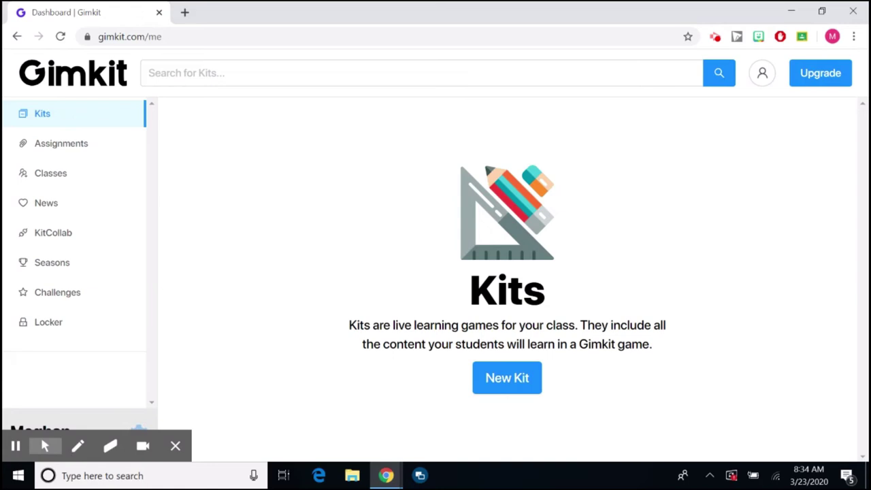
View the empty Assignments page, then the empty Classes page
click(58, 145)
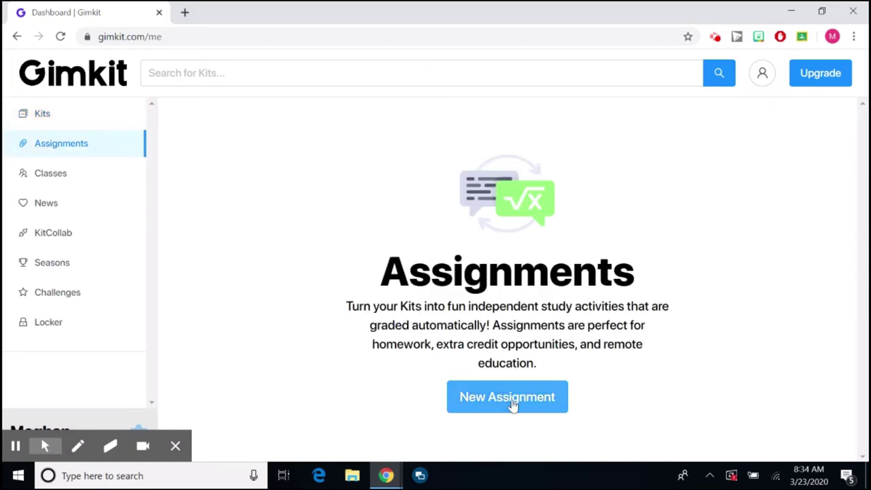
click(71, 177)
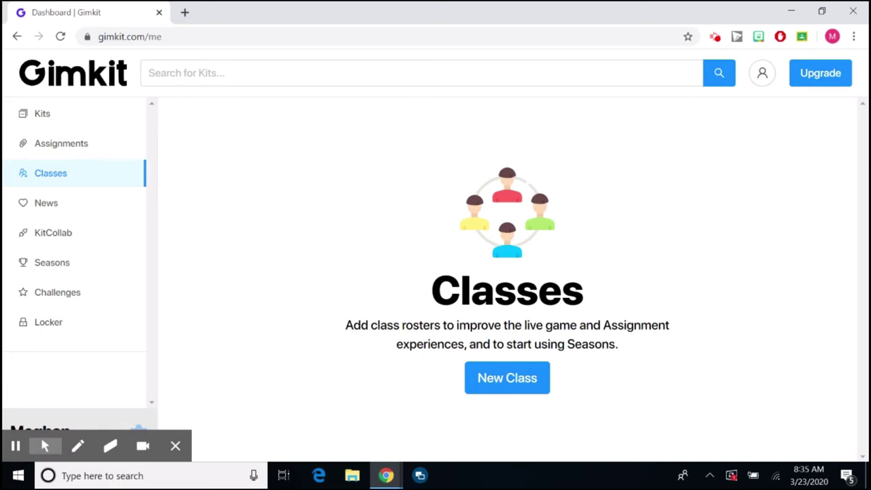
Read and close the News feed, then view the KitCollab introduction and return to Classes
click(64, 199)
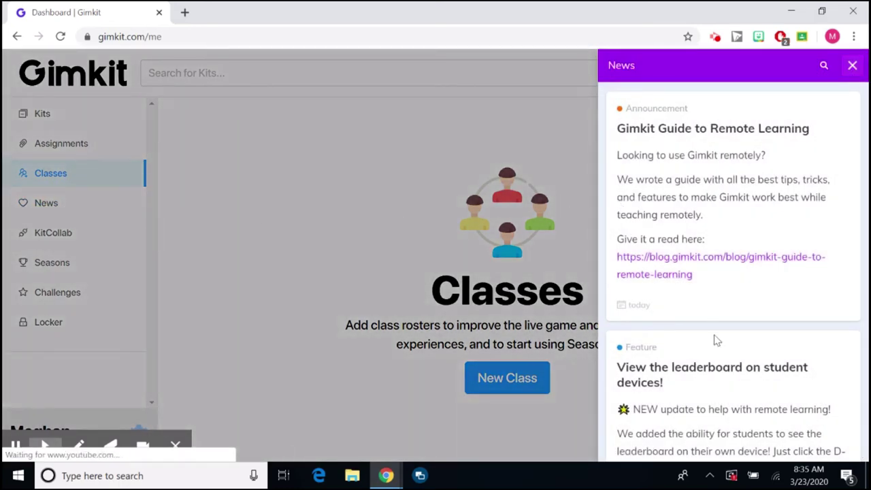
scroll(716, 339, down, 3)
scroll(729, 272, up, 3)
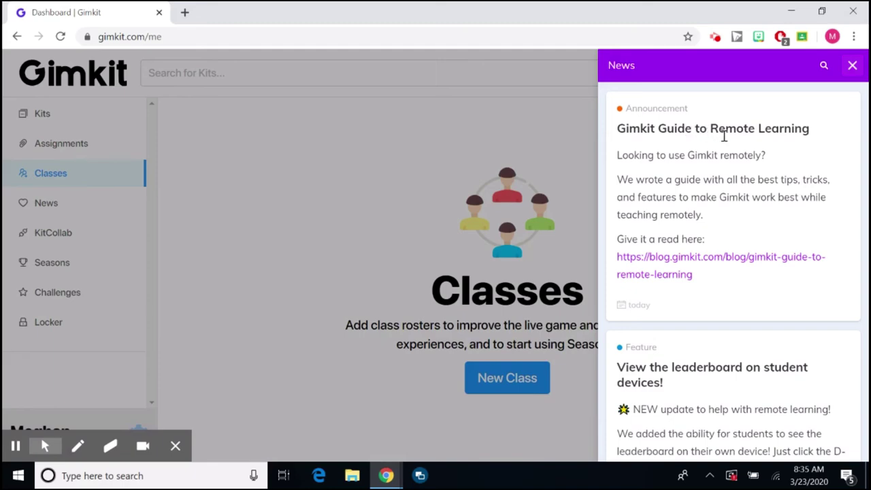
click(852, 66)
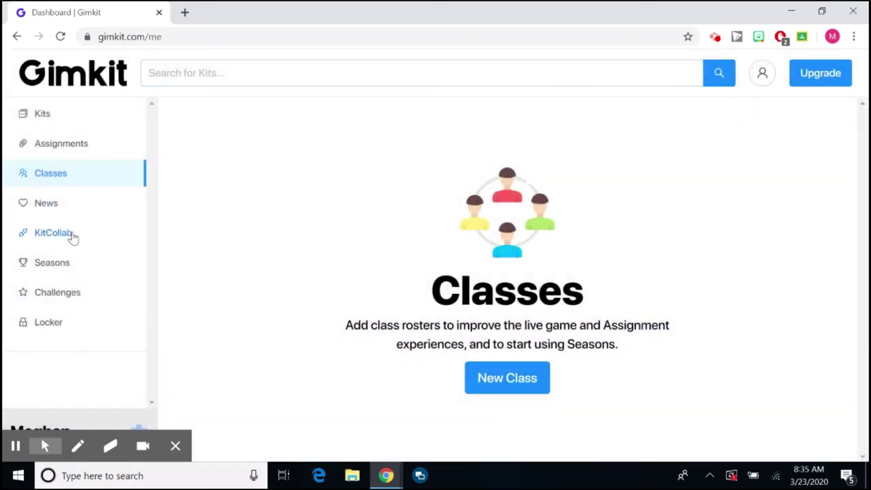
click(72, 235)
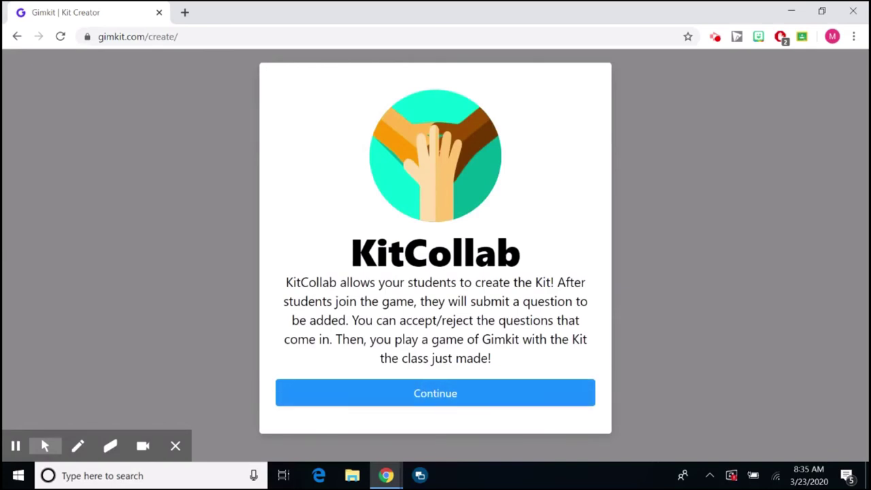
click(17, 36)
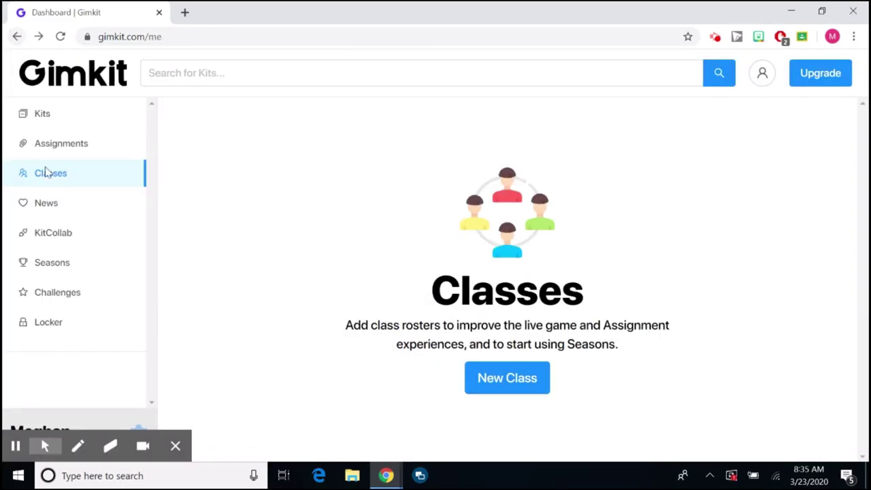
Scroll through the Seasons page and return to the dashboard
click(59, 264)
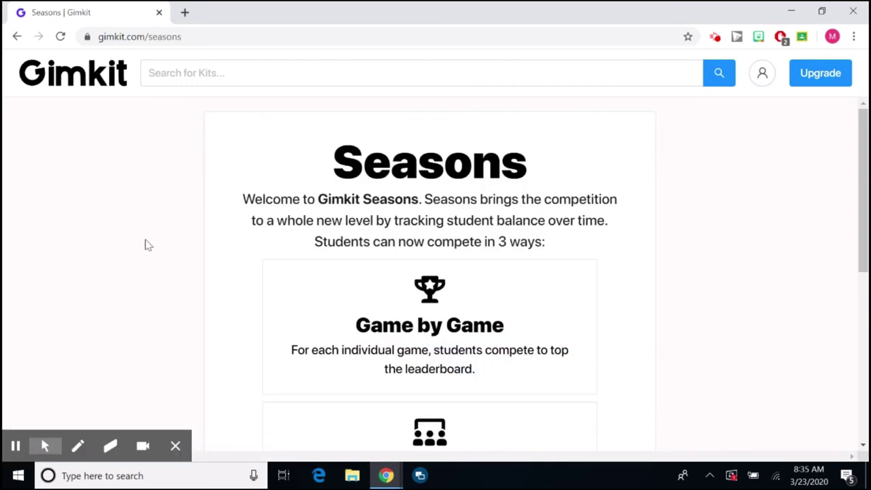
scroll(636, 297, down, 2)
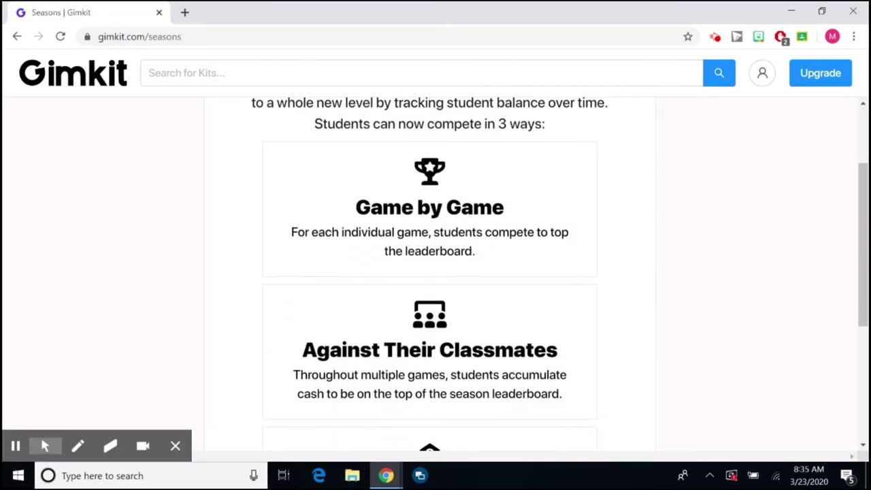
scroll(617, 300, up, 2)
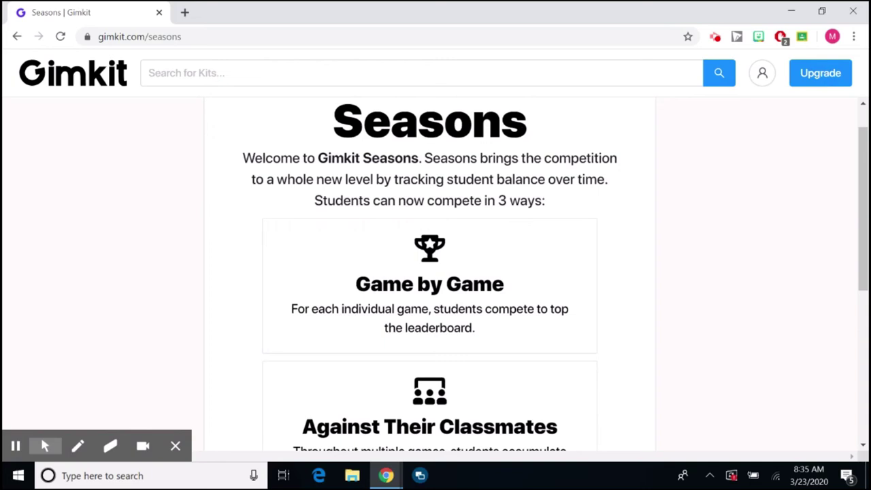
scroll(429, 273, down, 2)
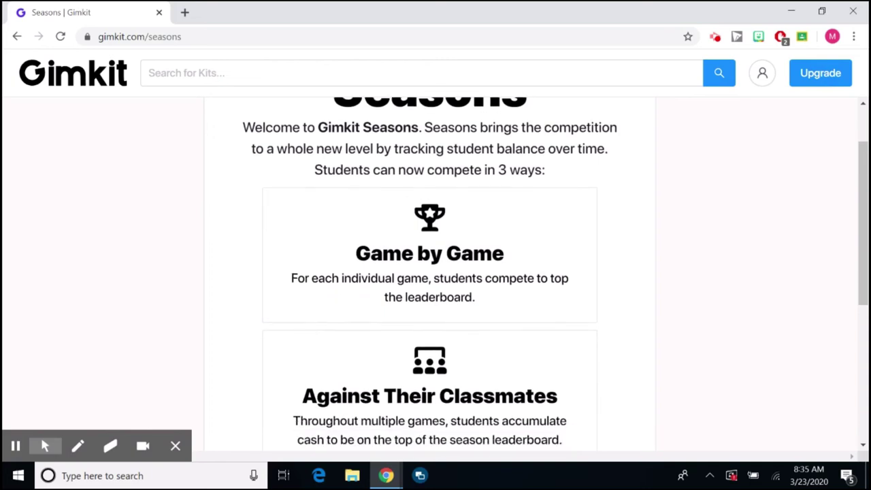
scroll(257, 179, down, 2)
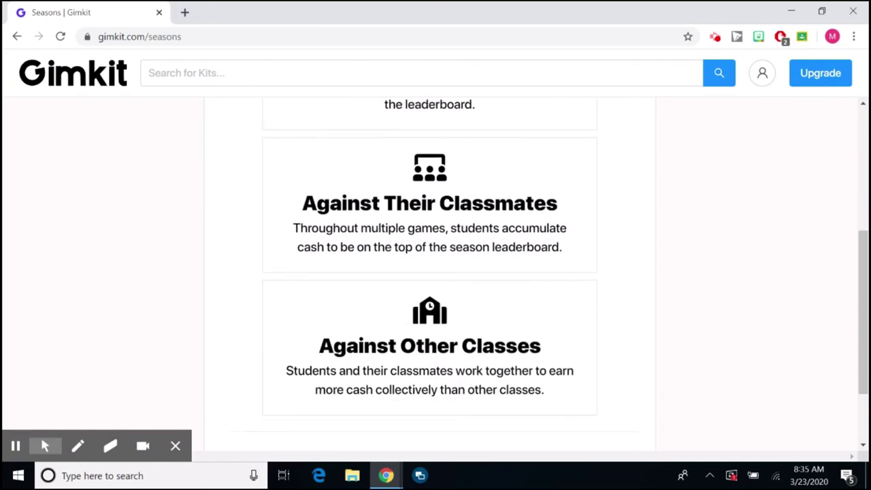
scroll(257, 180, down, 1)
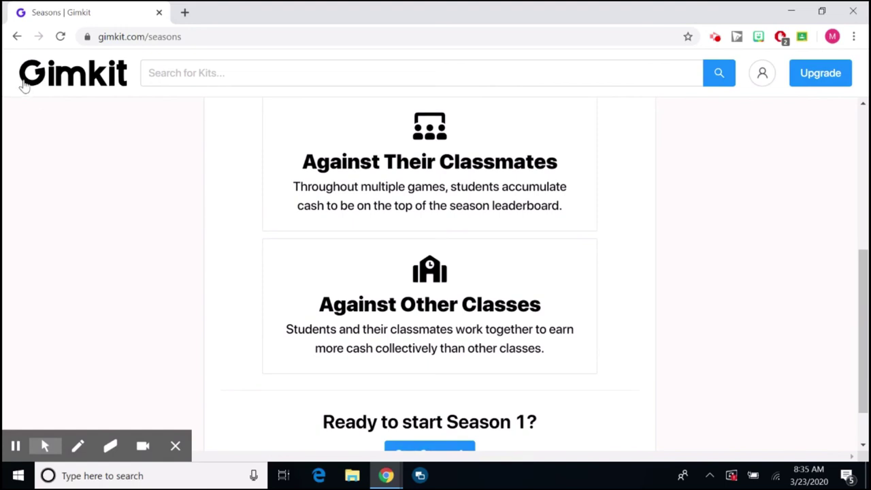
click(15, 38)
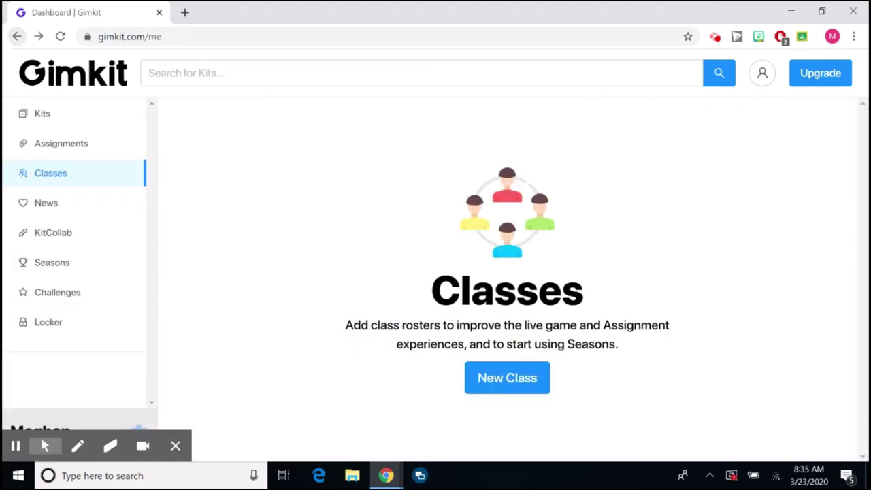
Look at the Challenges page and the Pro-only Locker, then return to the empty Kits page
click(70, 299)
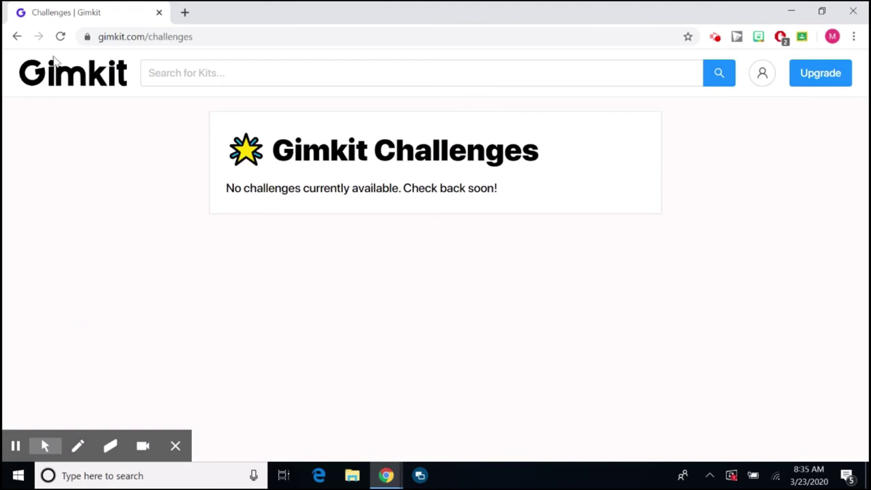
click(15, 37)
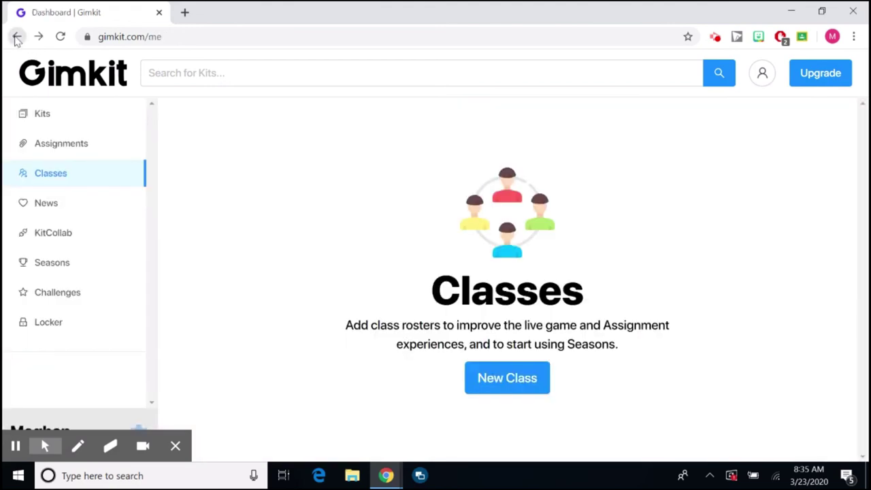
click(44, 323)
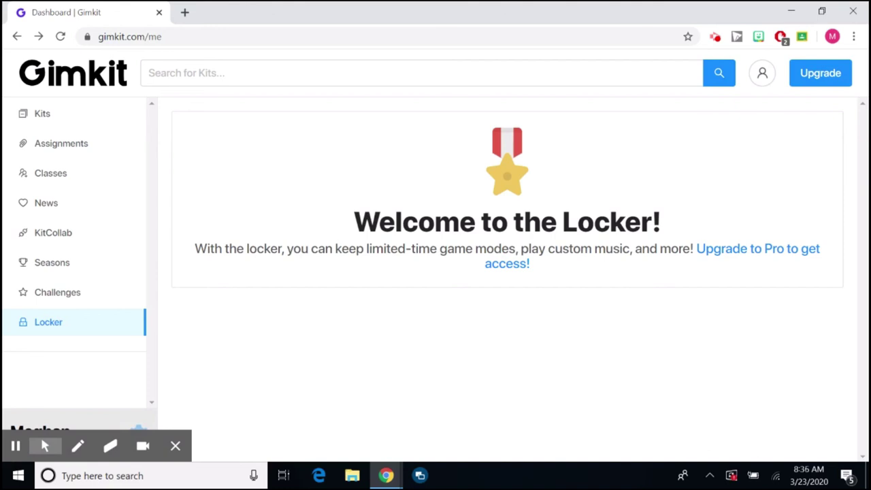
click(38, 123)
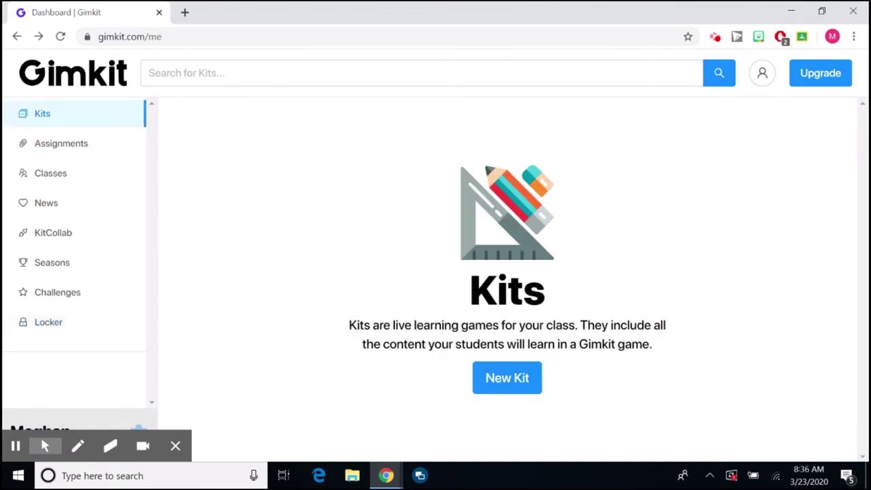